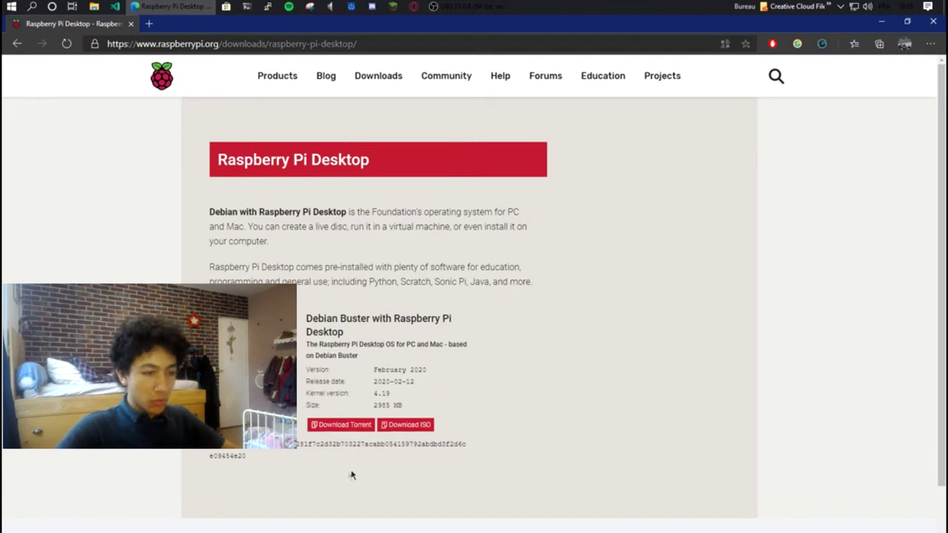
# Open VMware Workstation from the desktop and start a new virtual machine with the Typical configuration.
pyautogui.press('super+d')
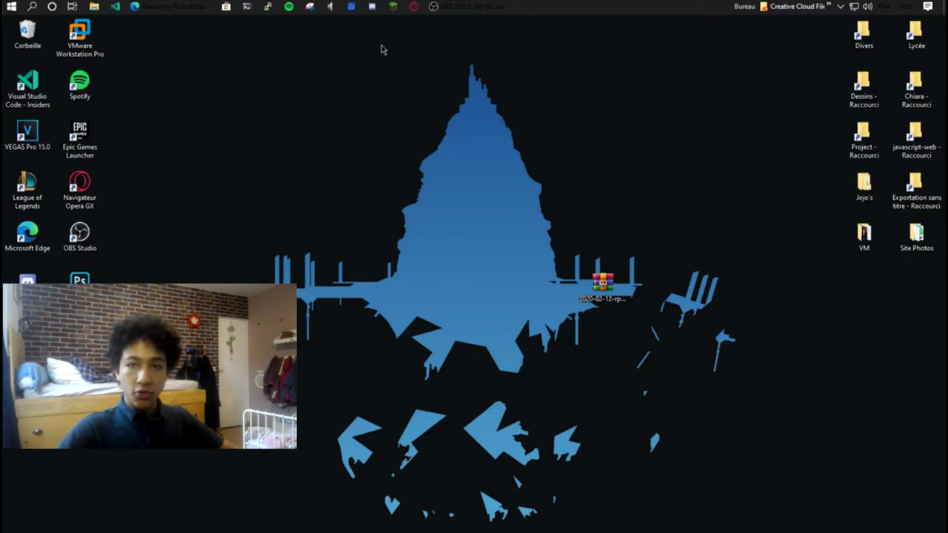
pyautogui.doubleClick(80, 49)
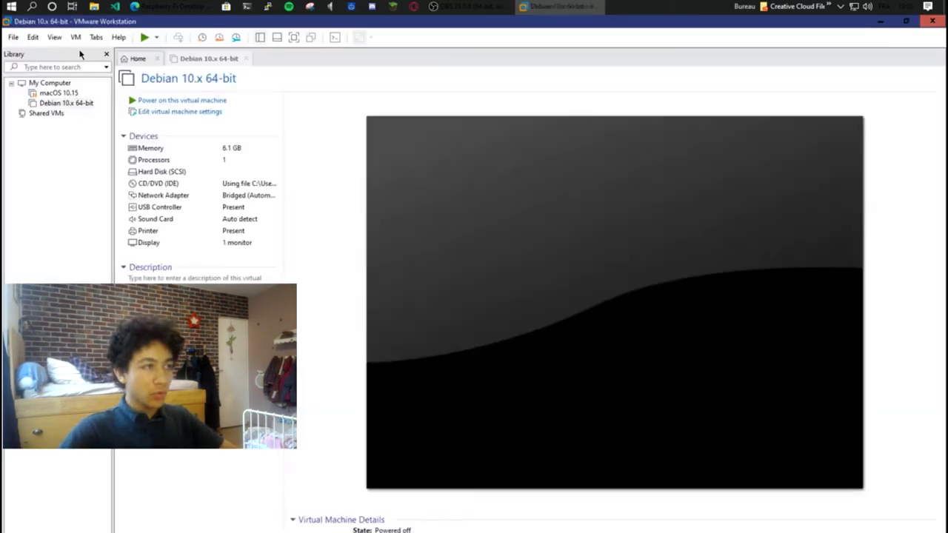
pyautogui.click(14, 37)
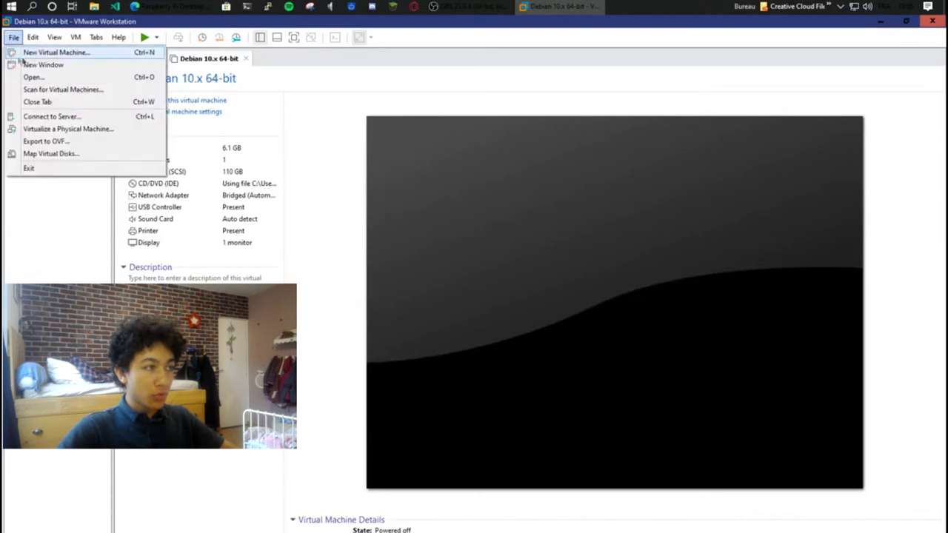
pyautogui.click(23, 53)
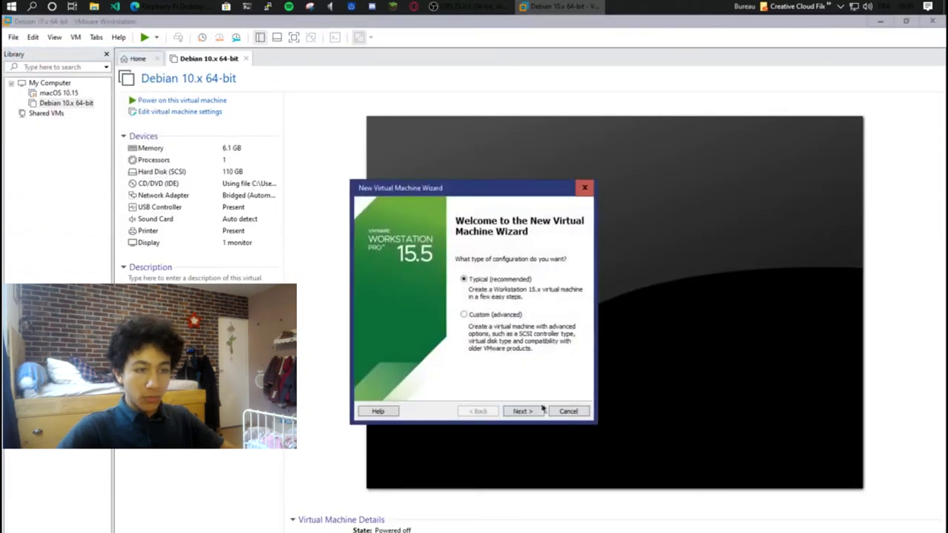
pyautogui.click(523, 411)
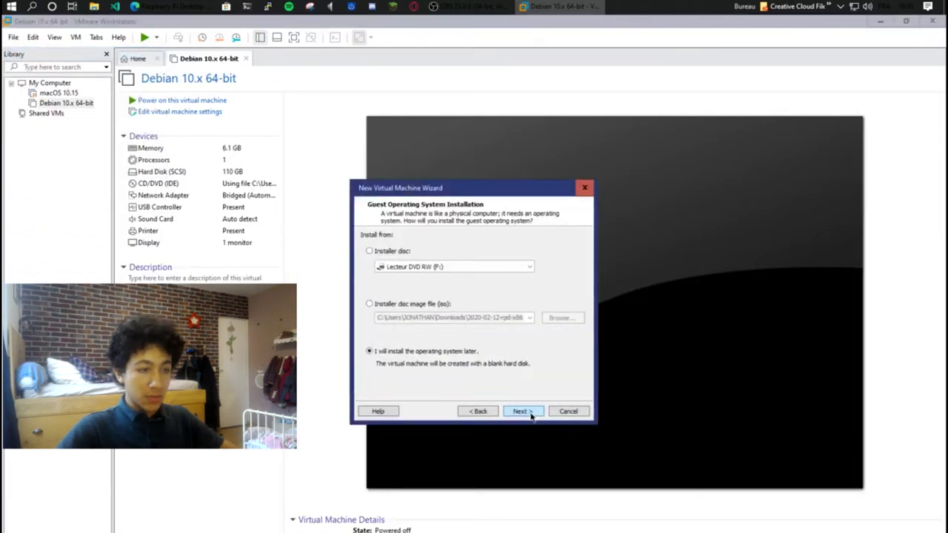
# Select the 2020-02-12-rpd-x86-buster ISO as the installer disc image for the guest operating system.
pyautogui.click(410, 306)
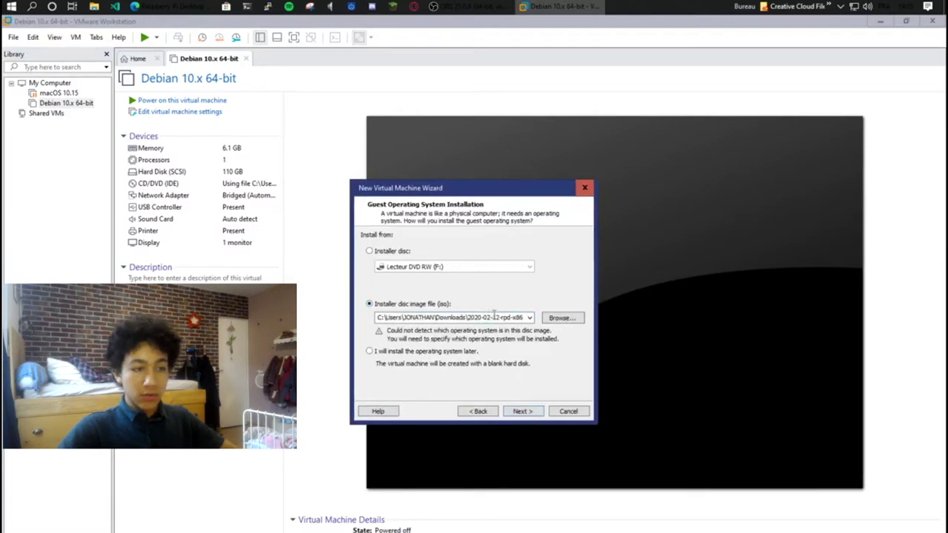
pyautogui.click(558, 318)
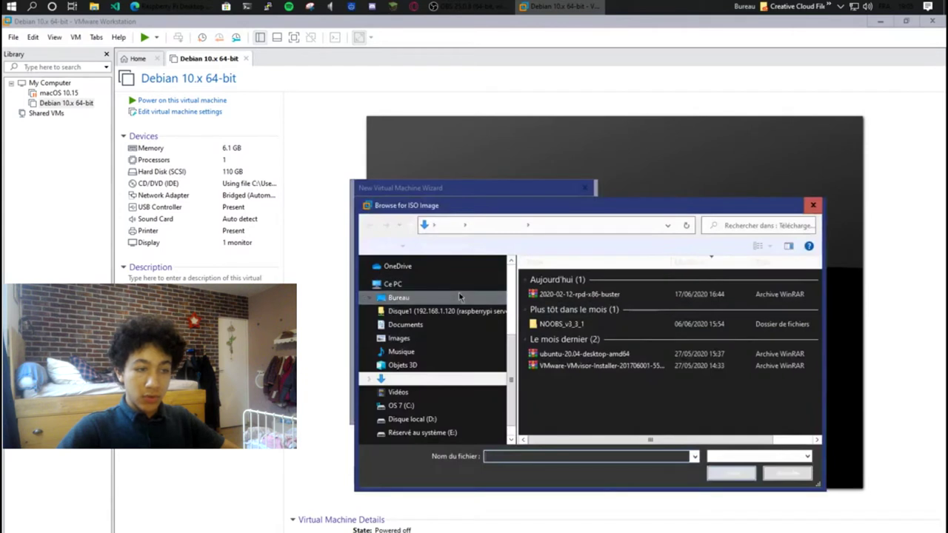
pyautogui.click(445, 298)
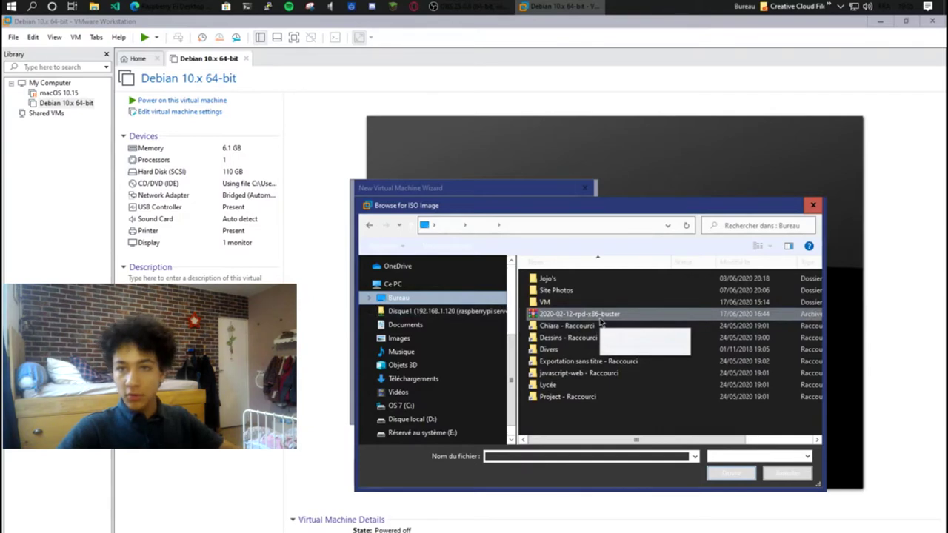
pyautogui.click(602, 318)
pyautogui.doubleClick(602, 319)
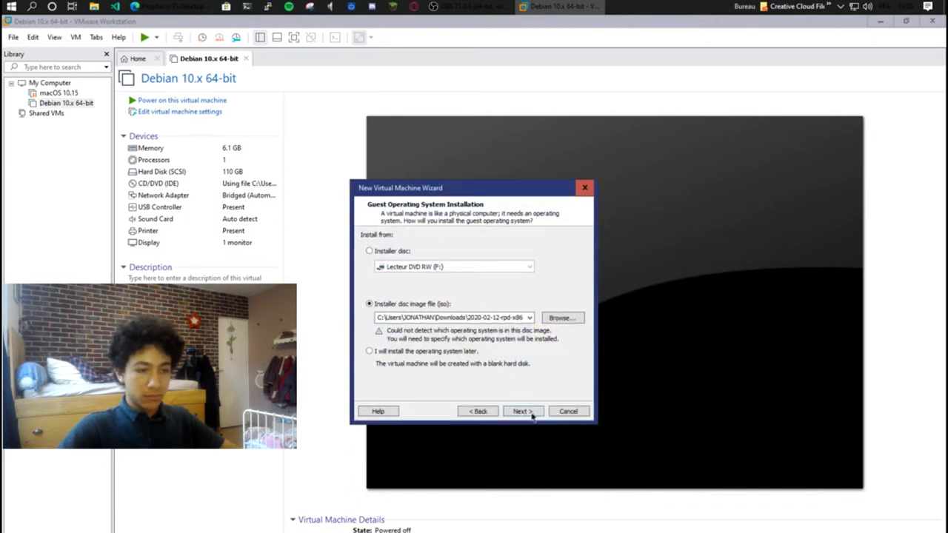
pyautogui.click(520, 413)
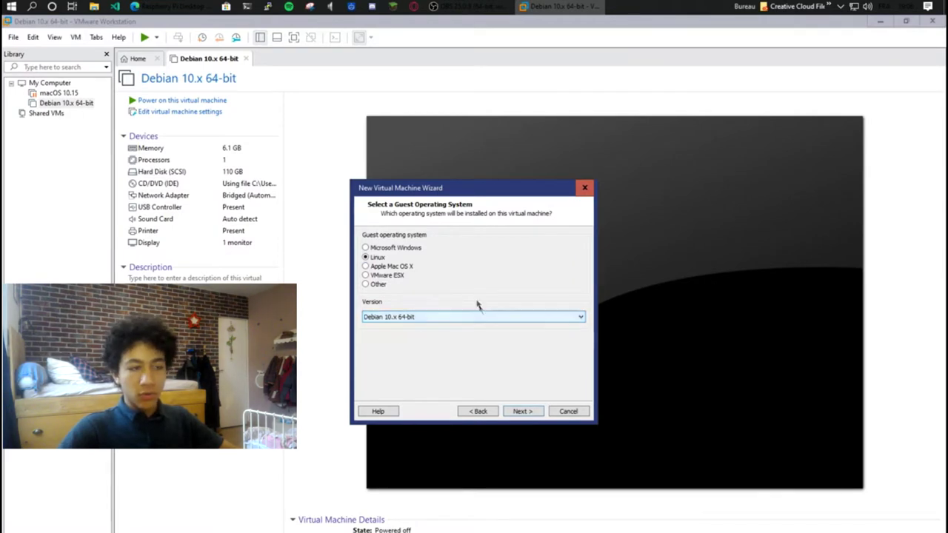
# Accept Linux with Debian 10.x 64-bit as the guest system and store the virtual machine in D:\VMware.
pyautogui.click(523, 412)
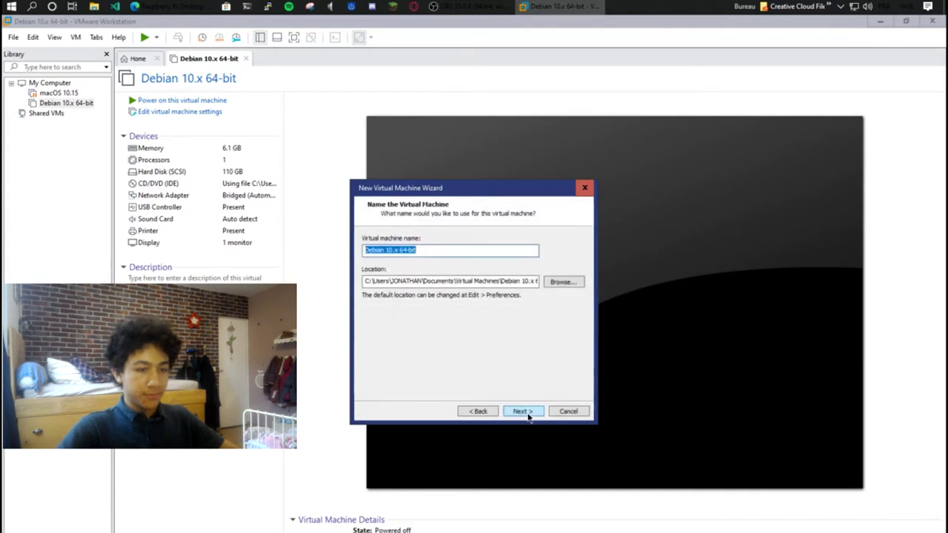
pyautogui.click(558, 282)
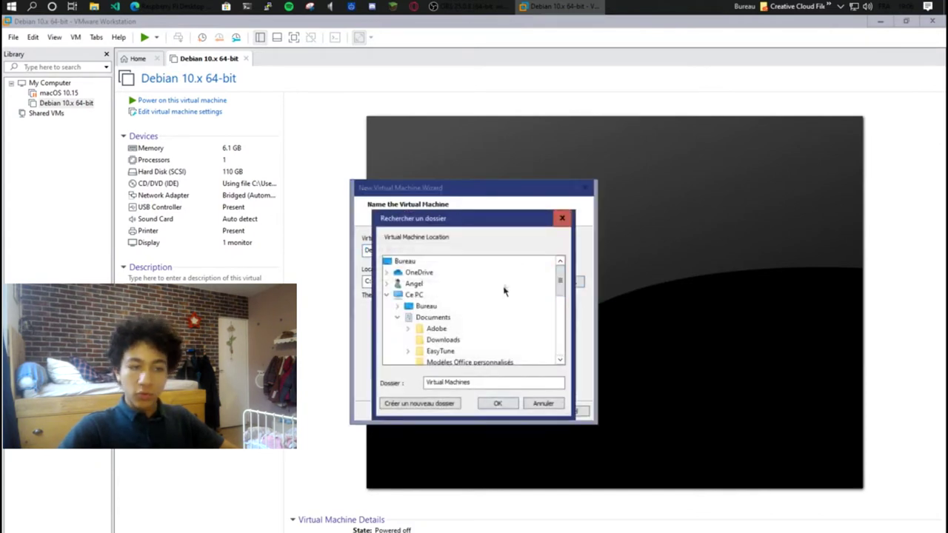
pyautogui.scroll(-5, 504, 288)
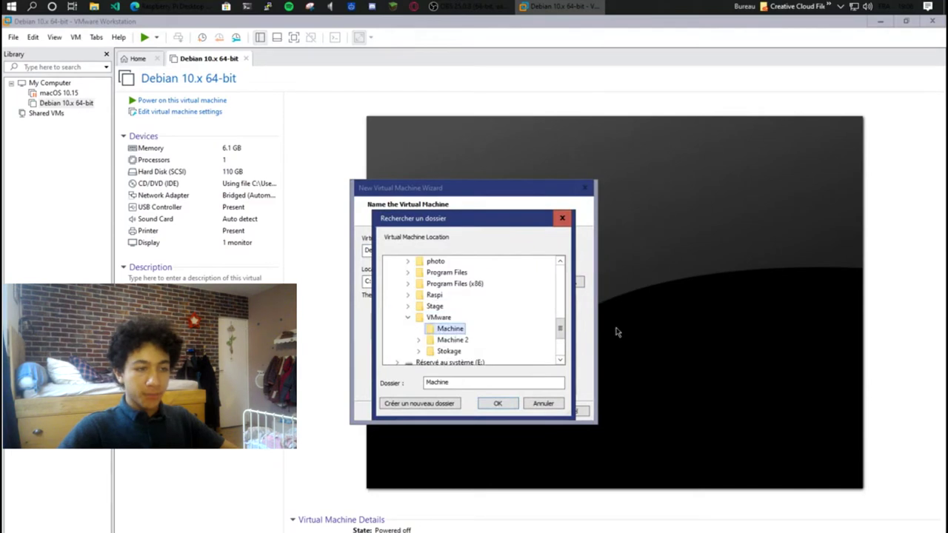
pyautogui.press('Return')
pyautogui.click(523, 411)
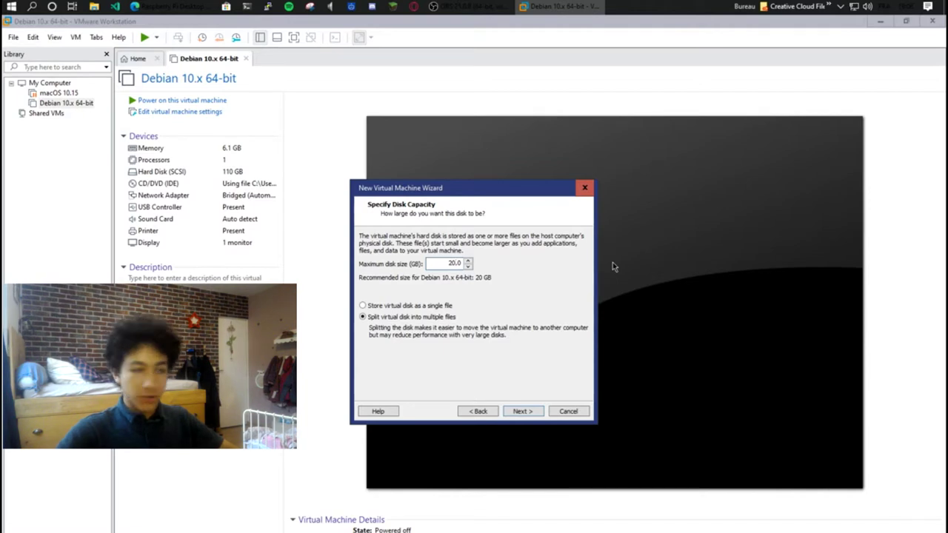
# Set the maximum disk size to 30 GB, keeping the virtual disk split into multiple files.
pyautogui.write('1')
pyautogui.write('30,')
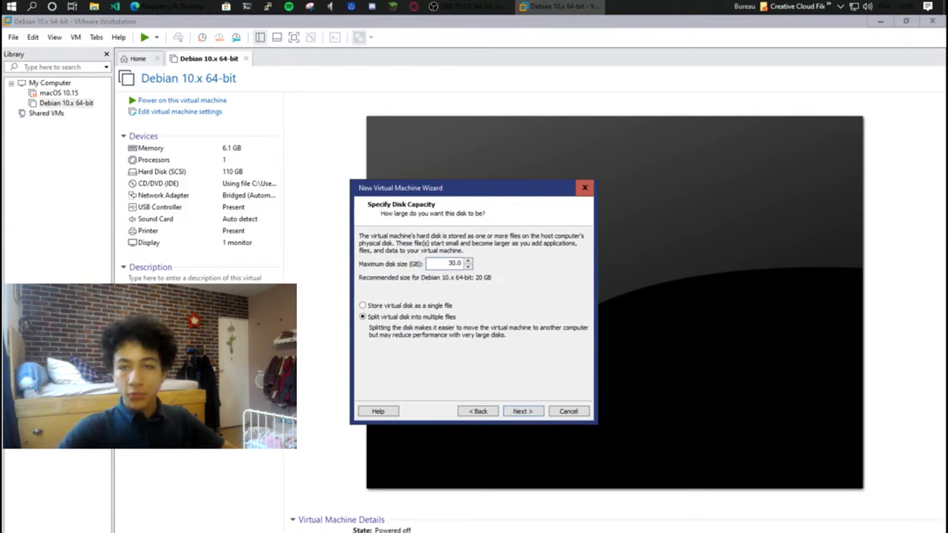
pyautogui.press('Tab')
pyautogui.press('Return')
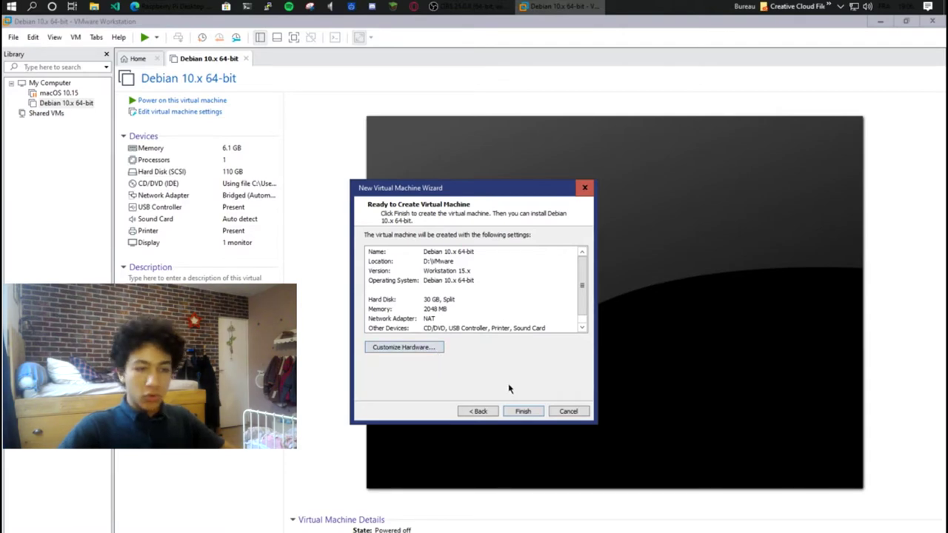
# Create the virtual machine with 4096 MB of memory and a bridged network adapter that replicates the physical network connection state.
pyautogui.click(437, 347)
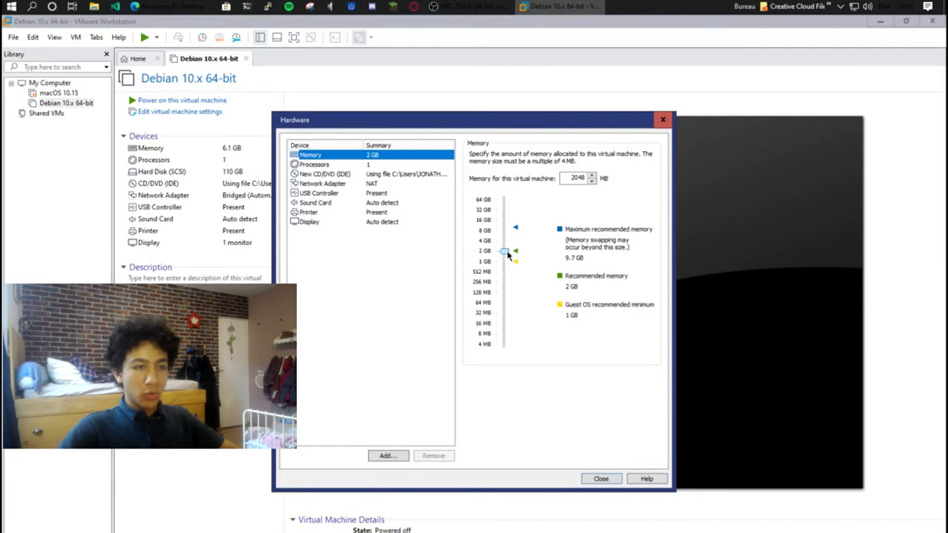
pyautogui.moveTo(506, 252); pyautogui.dragTo(507, 244)
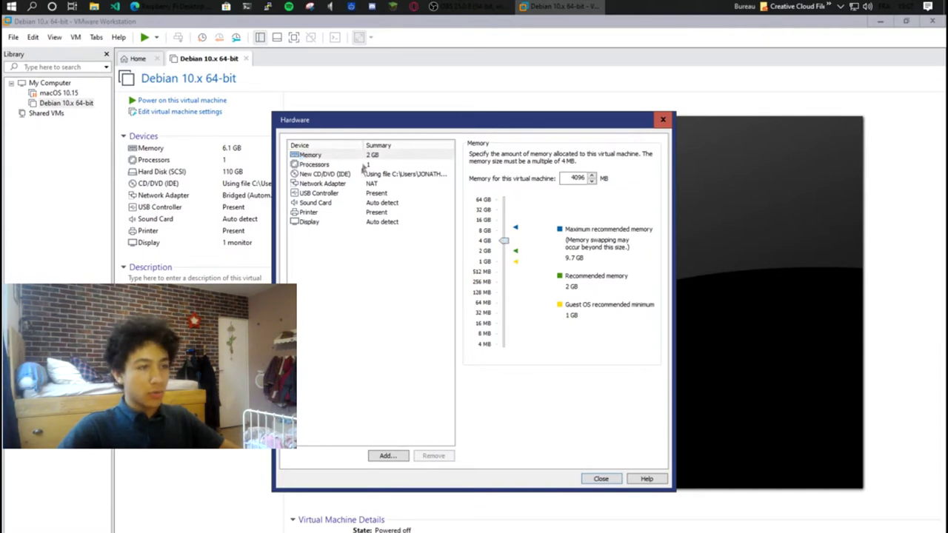
pyautogui.click(383, 184)
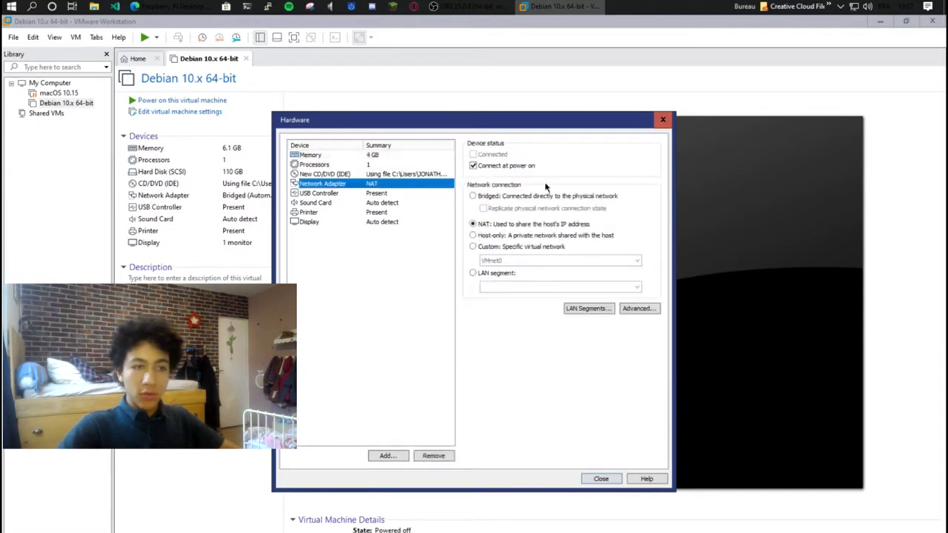
pyautogui.click(575, 198)
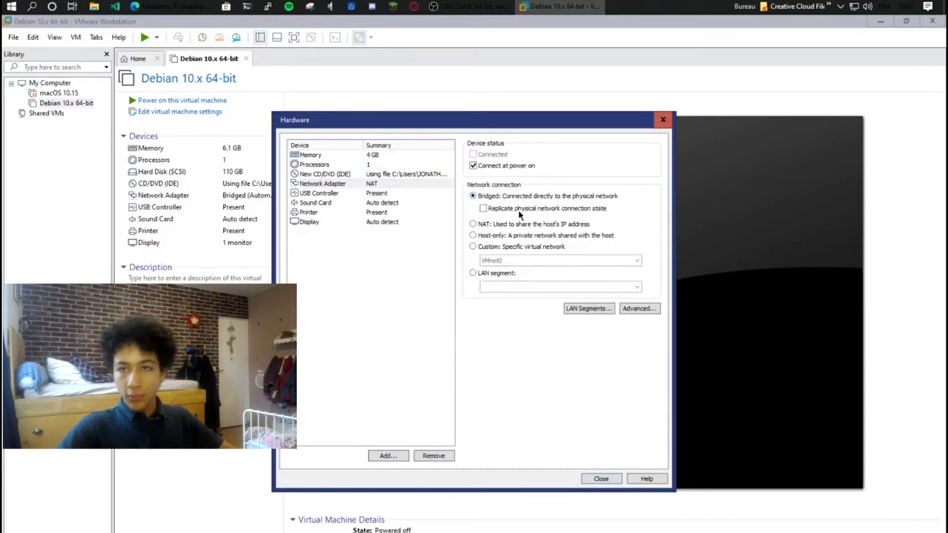
pyautogui.click(519, 210)
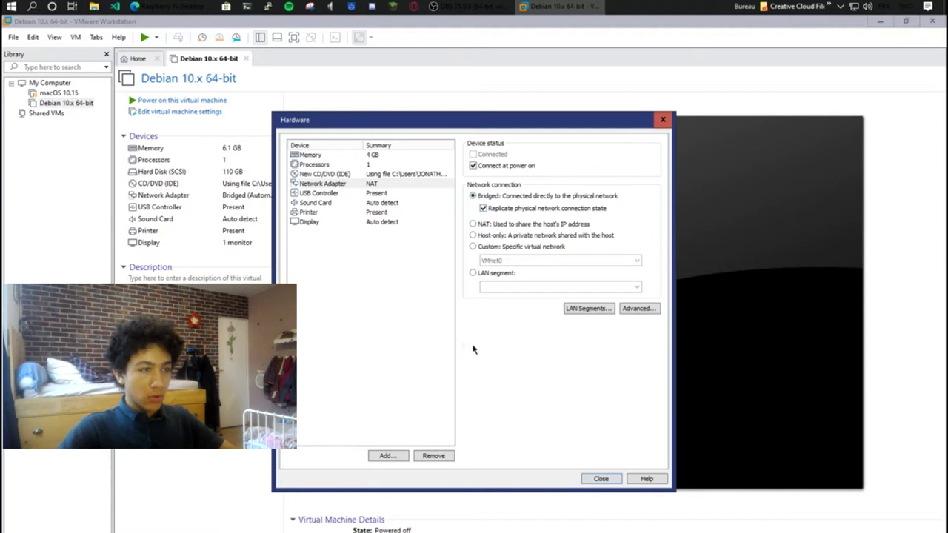
pyautogui.click(601, 479)
pyautogui.click(530, 411)
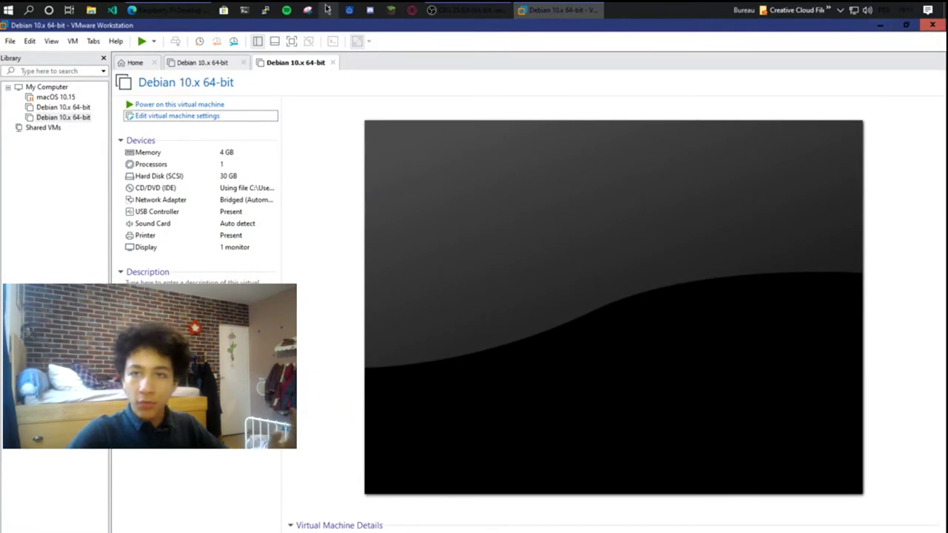
# Power on the new virtual machine, declare it as copied, and choose Graphical install in the Debian boot menu.
pyautogui.click(195, 105)
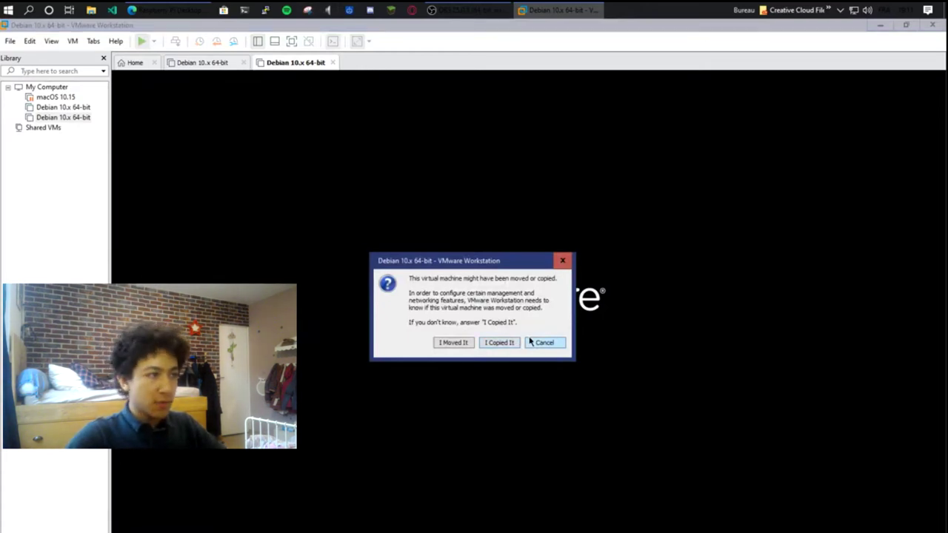
pyautogui.click(512, 348)
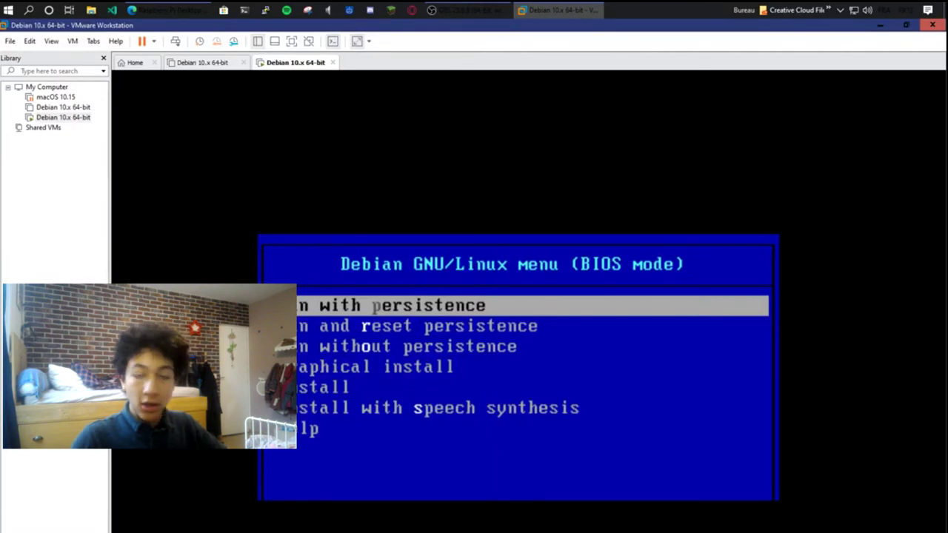
pyautogui.press('Down')
pyautogui.press('Down')
pyautogui.press('Down')
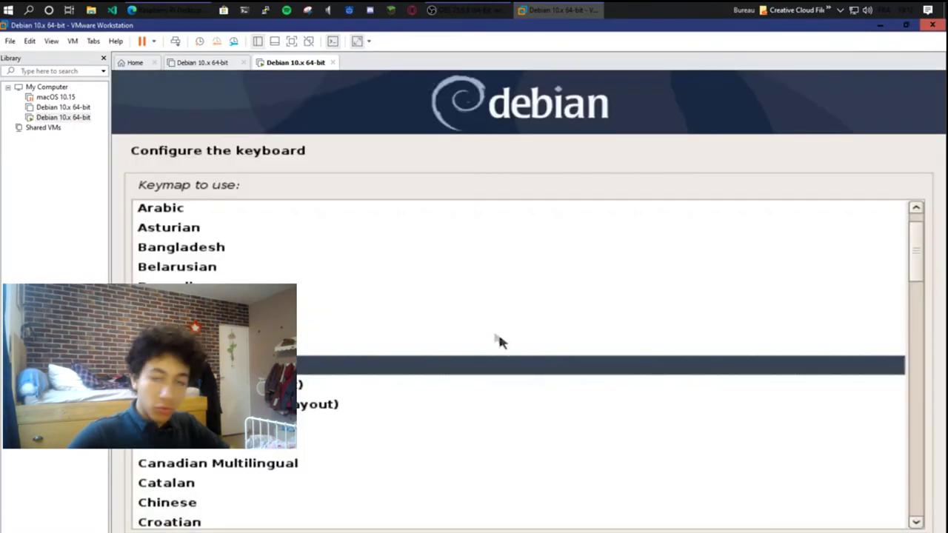
# Set the installer's keyboard keymap to French.
pyautogui.scroll(-5, 487, 329)
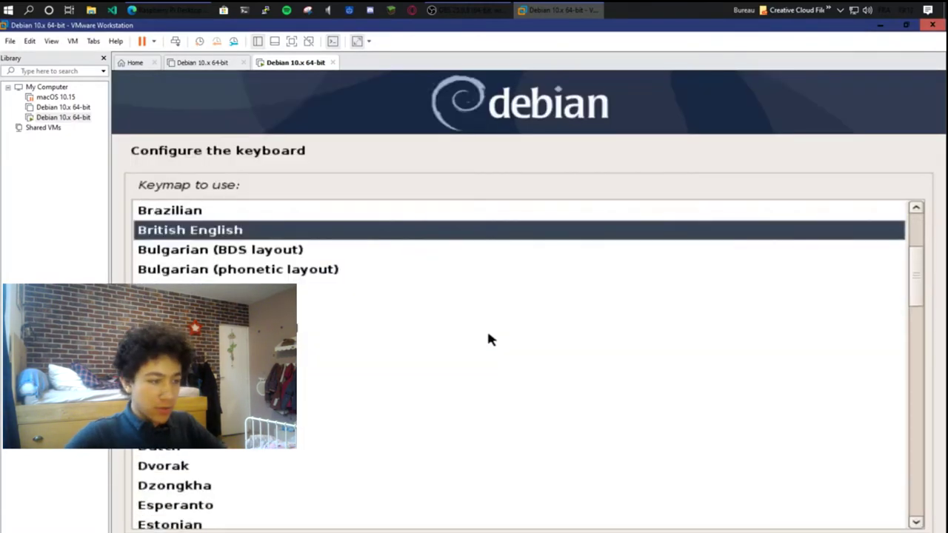
pyautogui.click(176, 453)
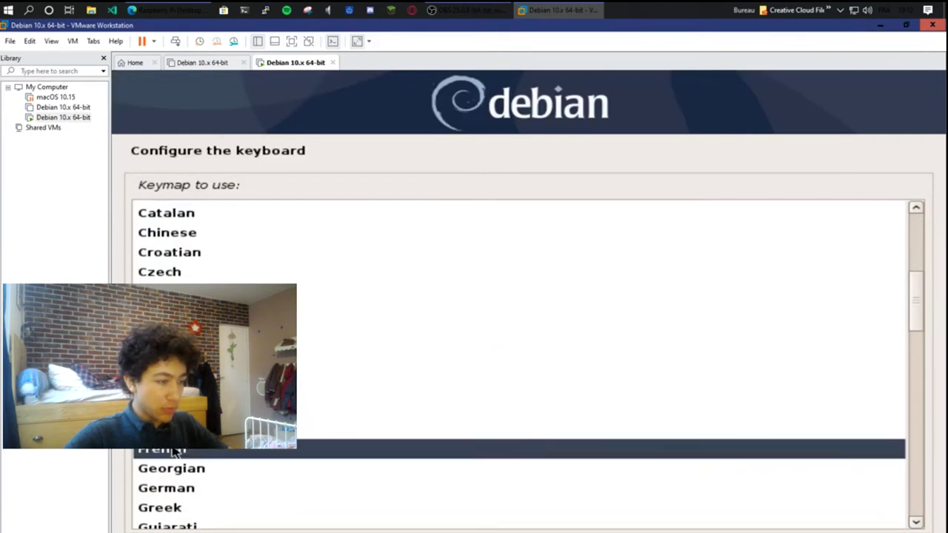
pyautogui.press('Return')
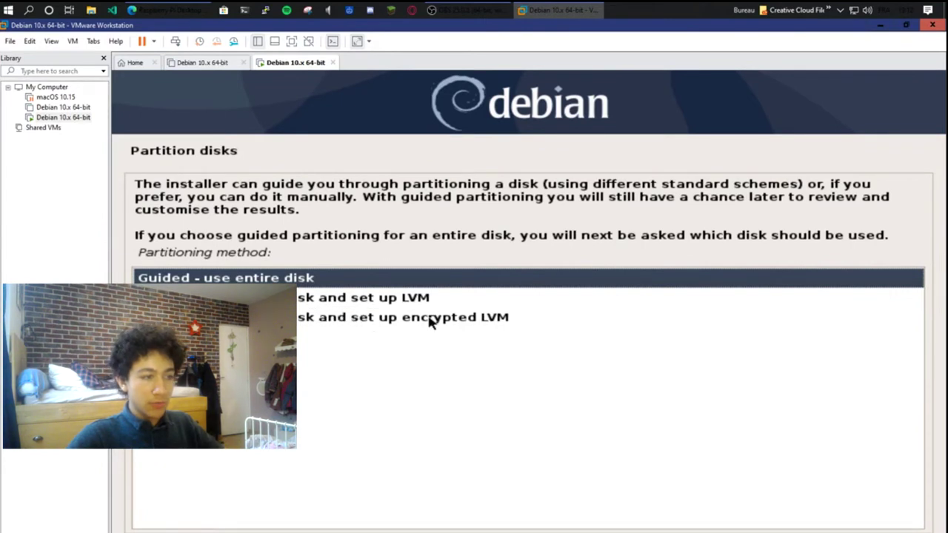
# Partition the entire SCSI3 (sda) disk with separate /home, /var and /tmp partitions and write the changes to disk.
pyautogui.press('Return')
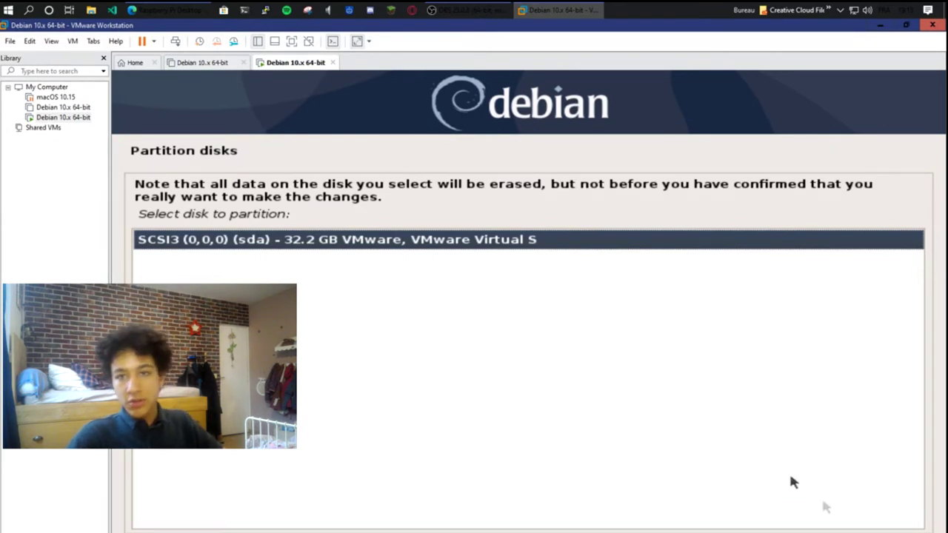
pyautogui.press('Return')
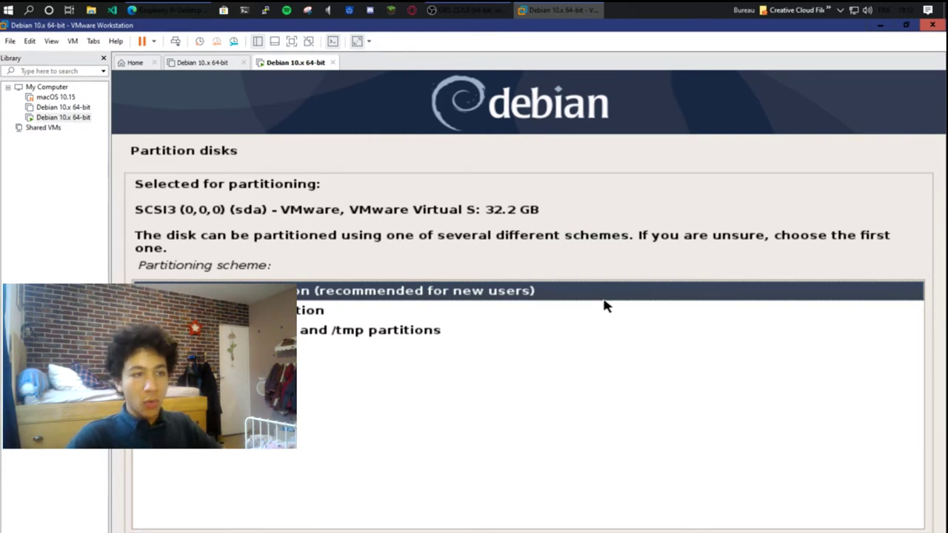
pyautogui.click(519, 331)
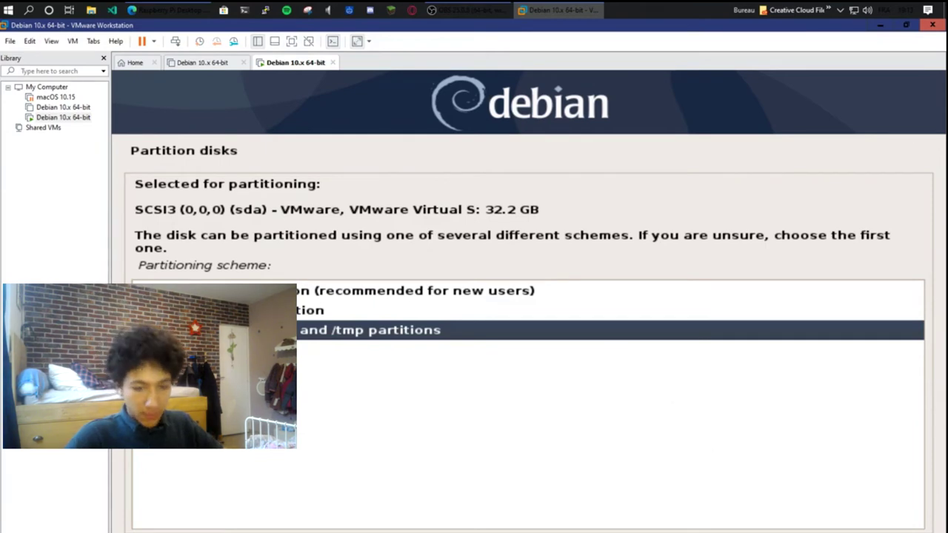
pyautogui.press('Return')
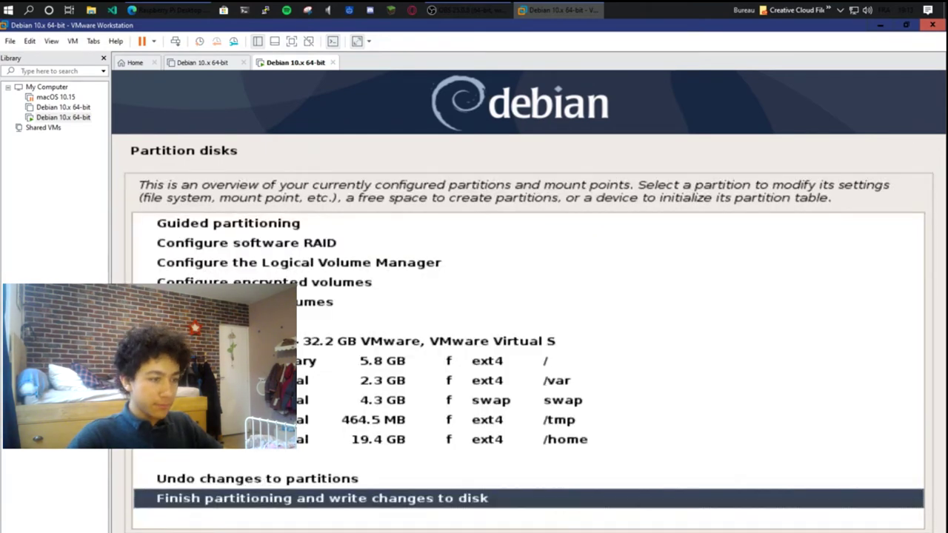
pyautogui.press('Return')
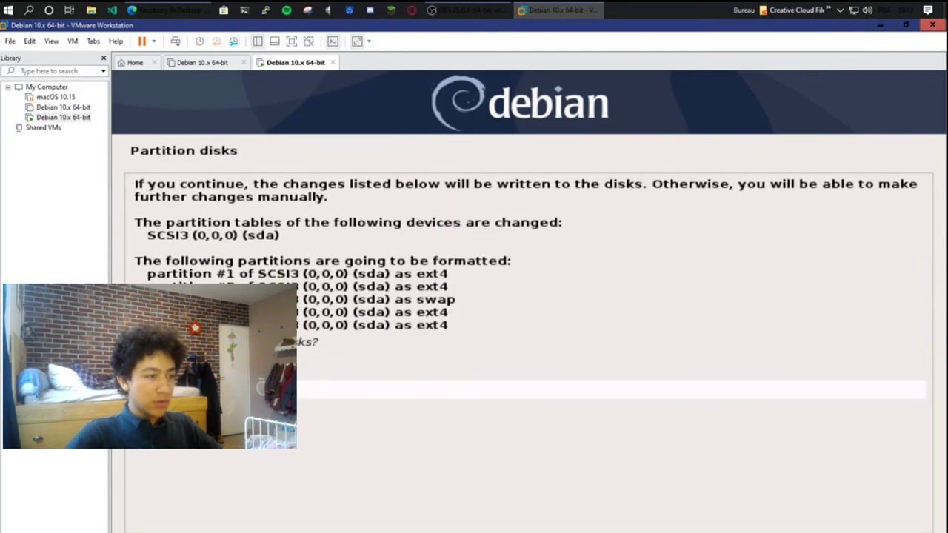
pyautogui.press('Return')
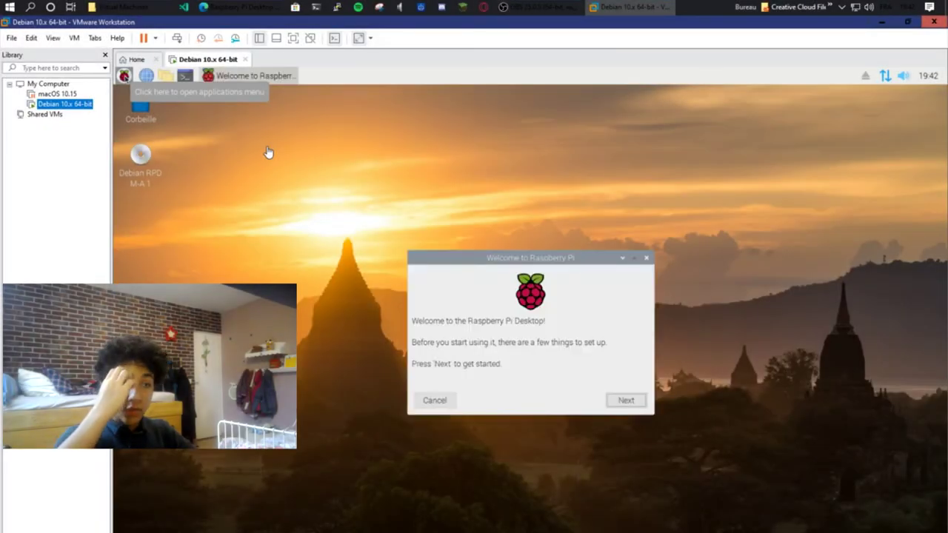
pyautogui.click(466, 182)
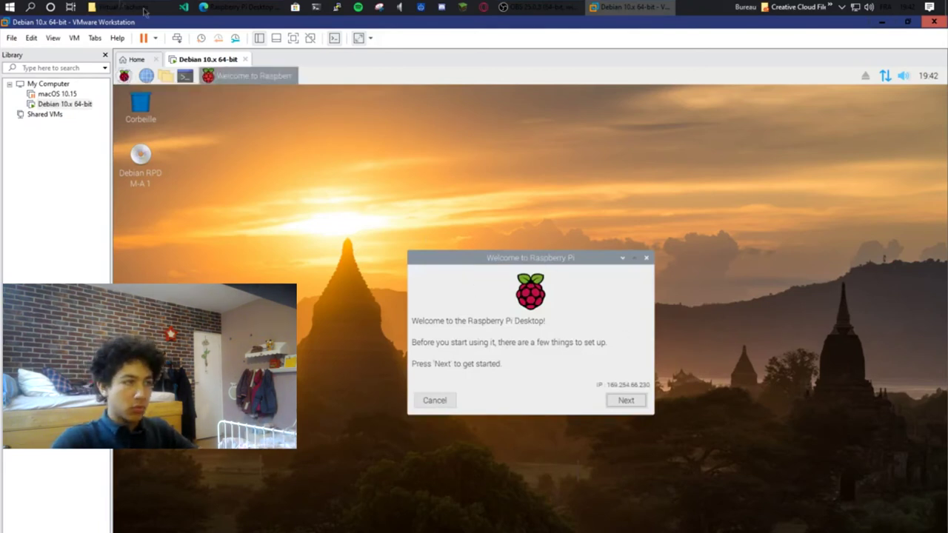
# Display the virtual machine in full screen and accept France, French and the Paris timezone in the welcome wizard.
pyautogui.click(358, 40)
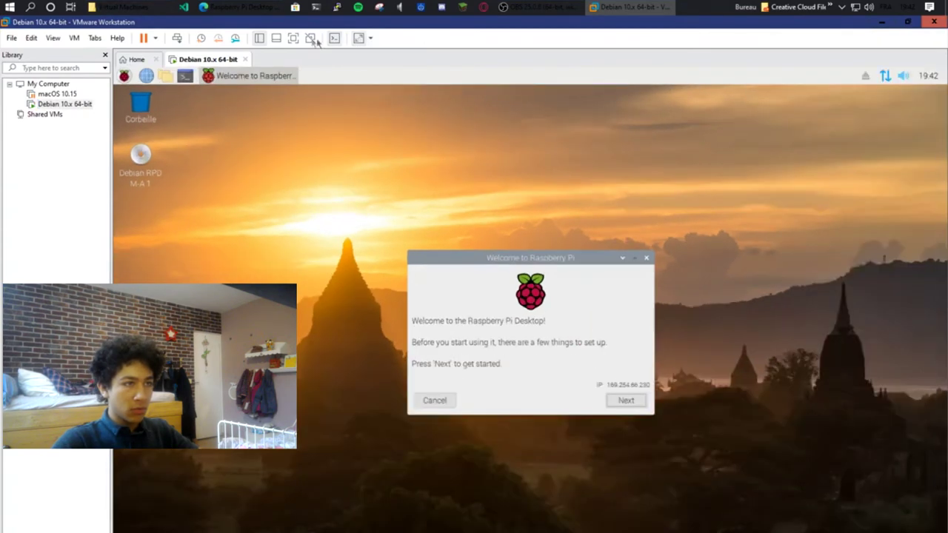
pyautogui.click(295, 39)
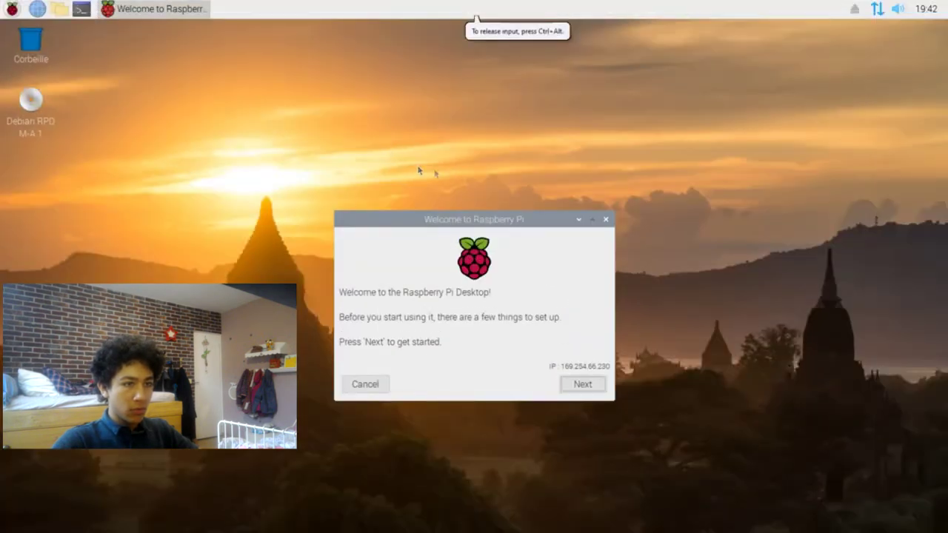
pyautogui.click(582, 383)
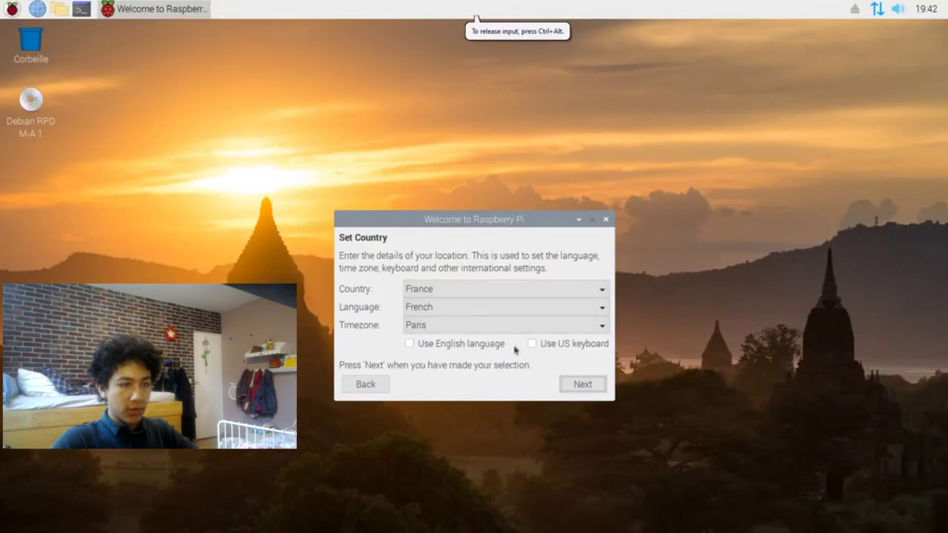
pyautogui.click(600, 386)
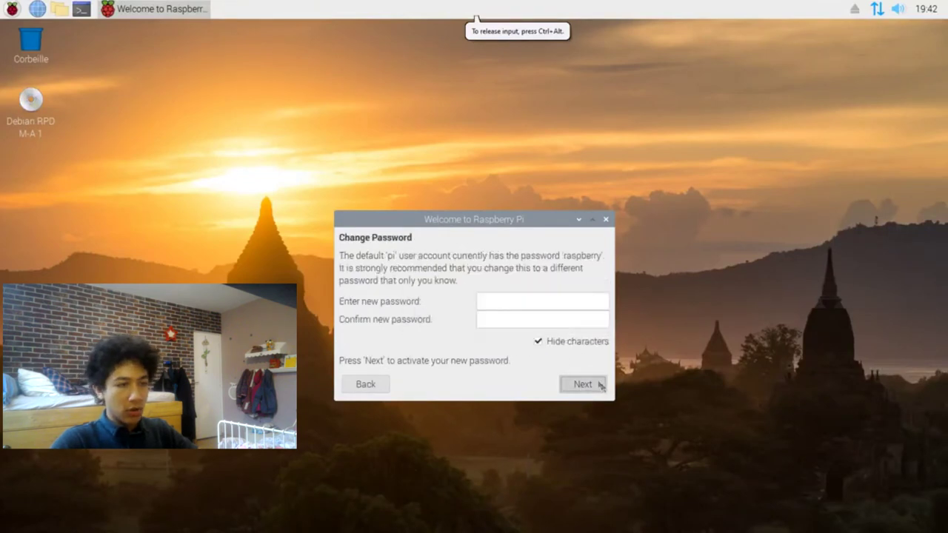
# Enter and confirm a new password for the default pi account, and start the software check and update.
pyautogui.write('••')
pyautogui.click(519, 322)
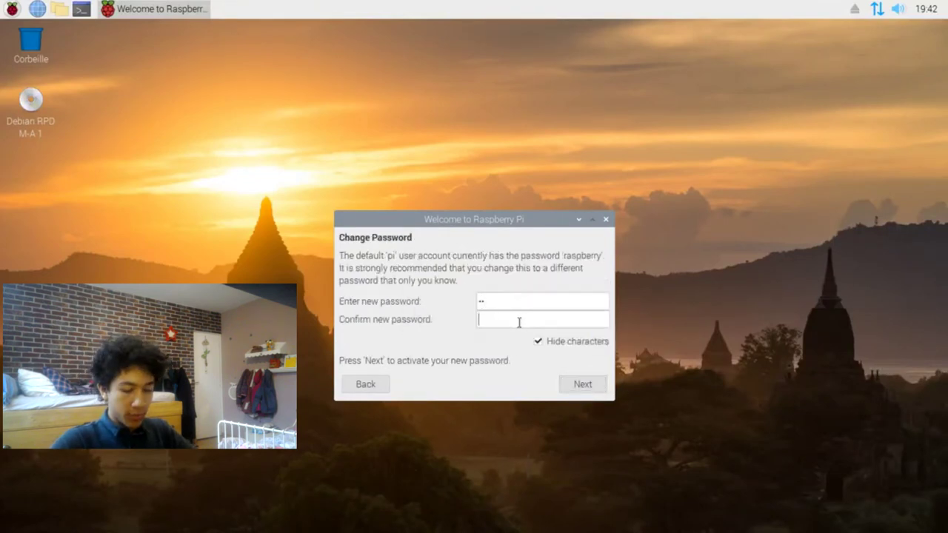
pyautogui.write('••')
pyautogui.click(582, 385)
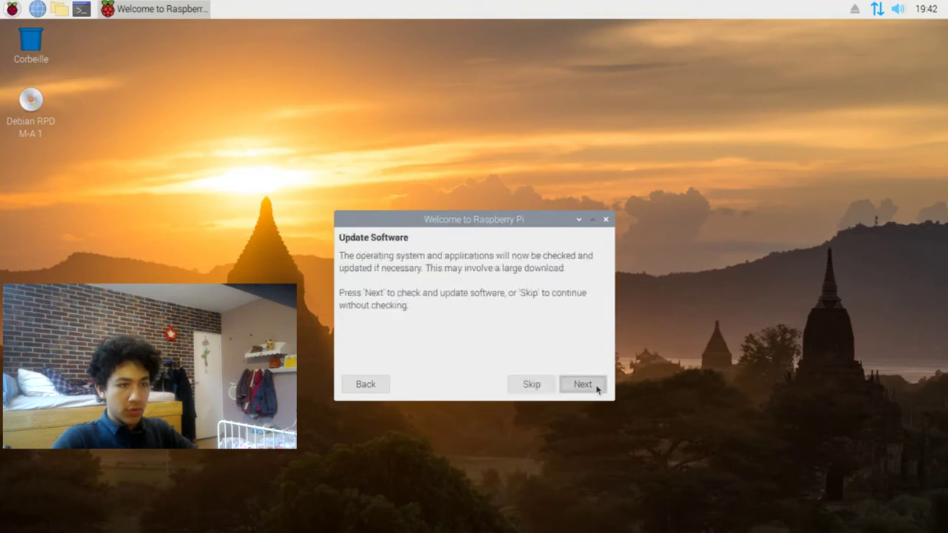
pyautogui.click(597, 386)
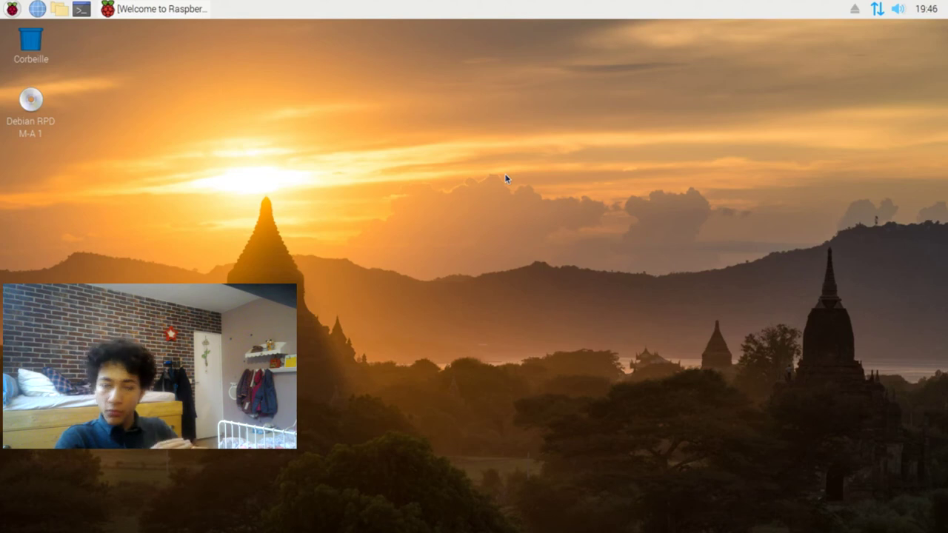
pyautogui.click(171, 9)
pyautogui.click(492, 226)
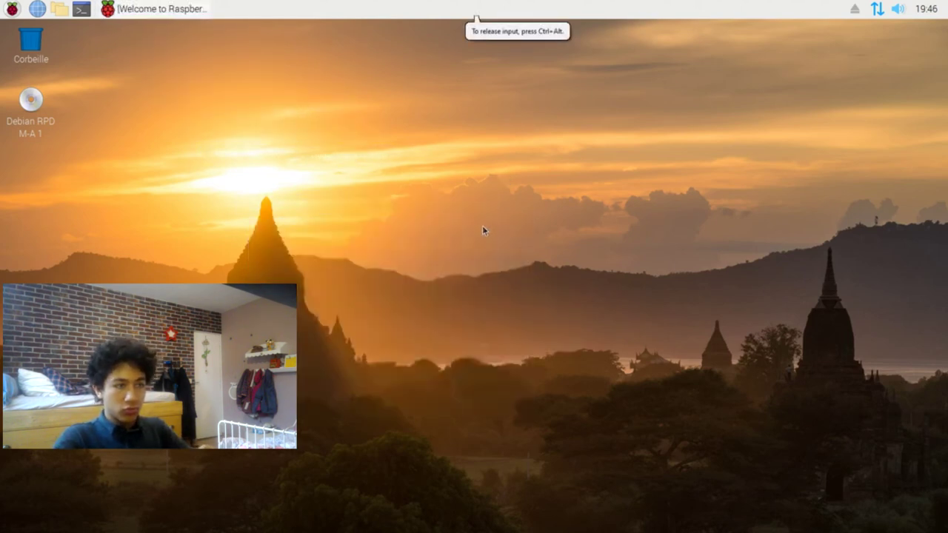